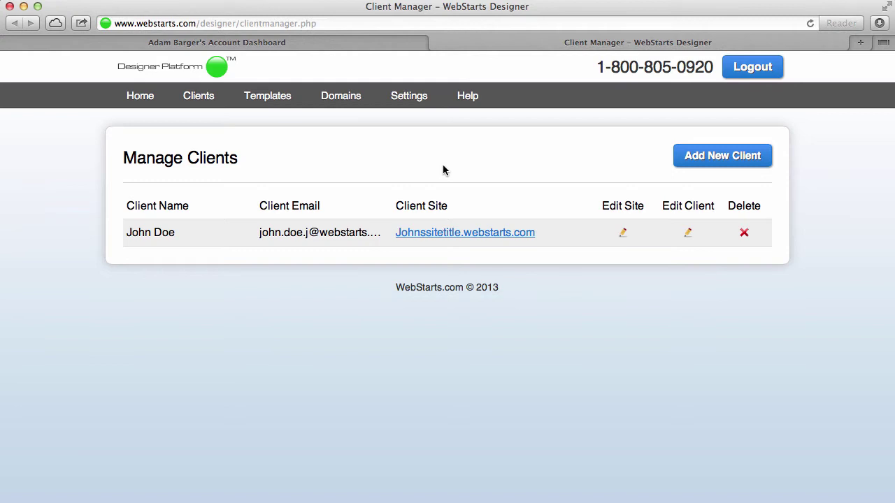
click(413, 102)
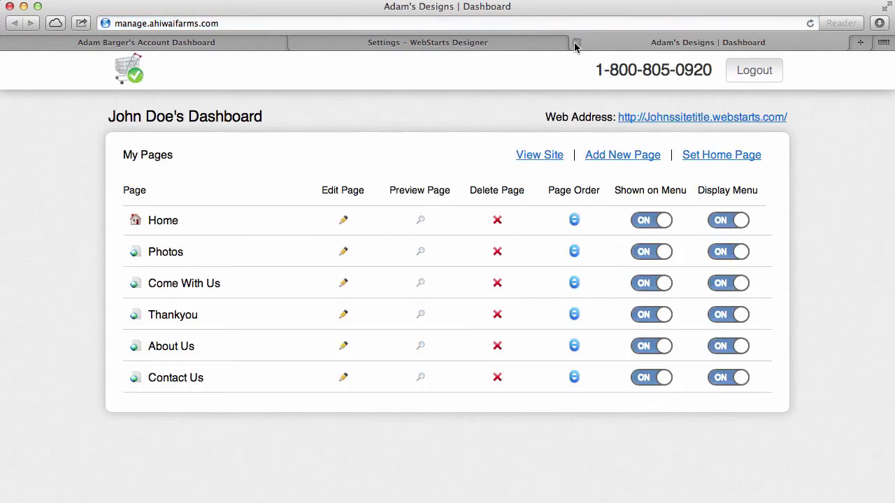
click(574, 42)
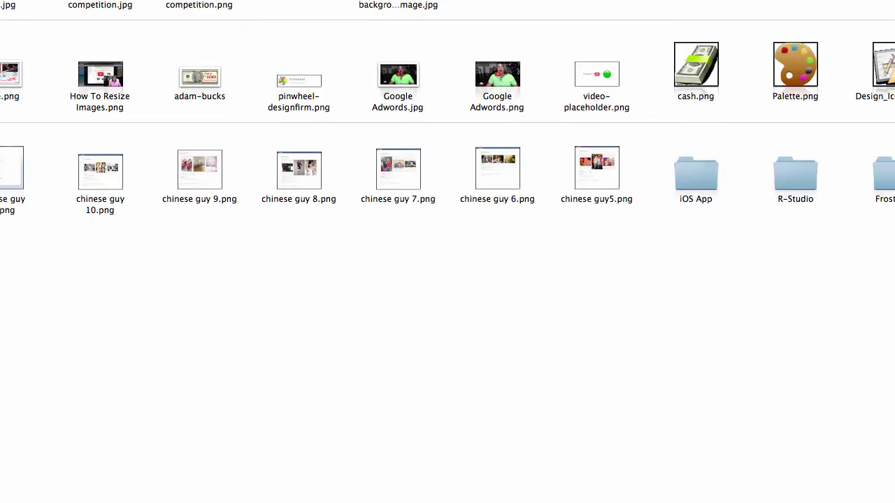
Step: Upload pinwheel-designfirm.png as the designer logo, replacing the shopping-cart image
click(310, 82)
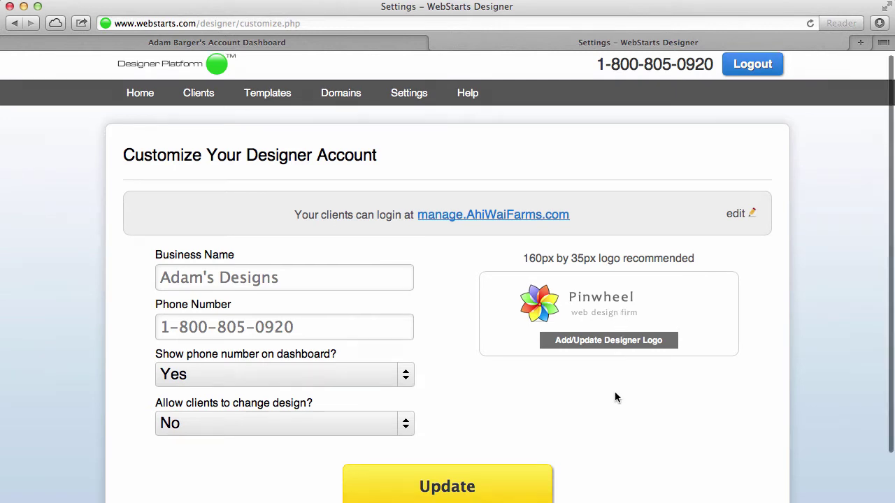
Step: Replace the business name with 'Pinwheel Designs'
scroll(417, 366, down, 2)
double_click(353, 255)
triple_click(352, 256)
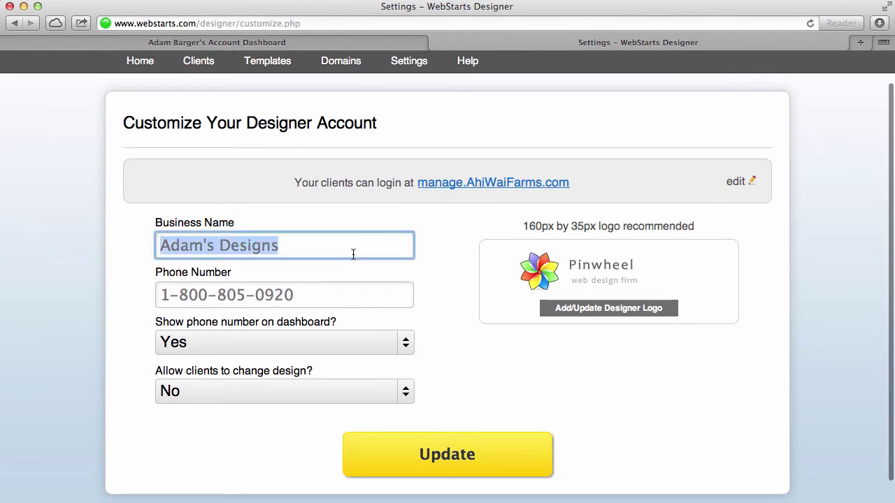
text(Pine)
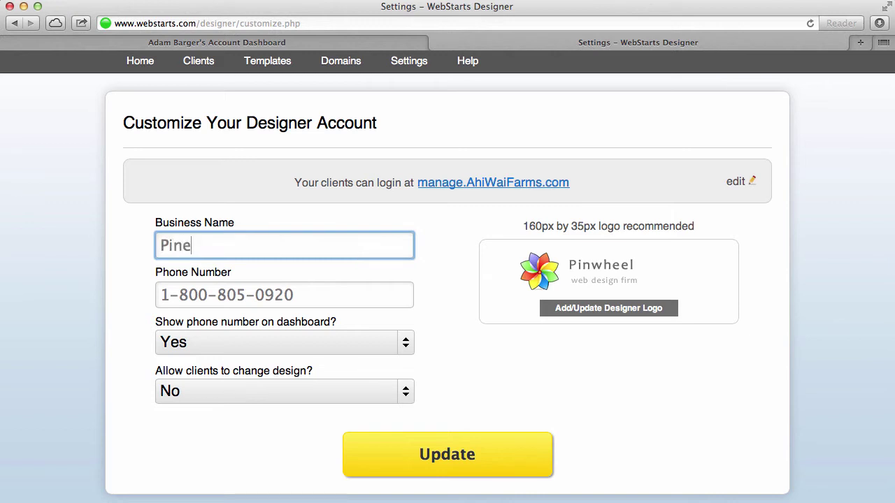
key(BackSpace)
text(wheel Des)
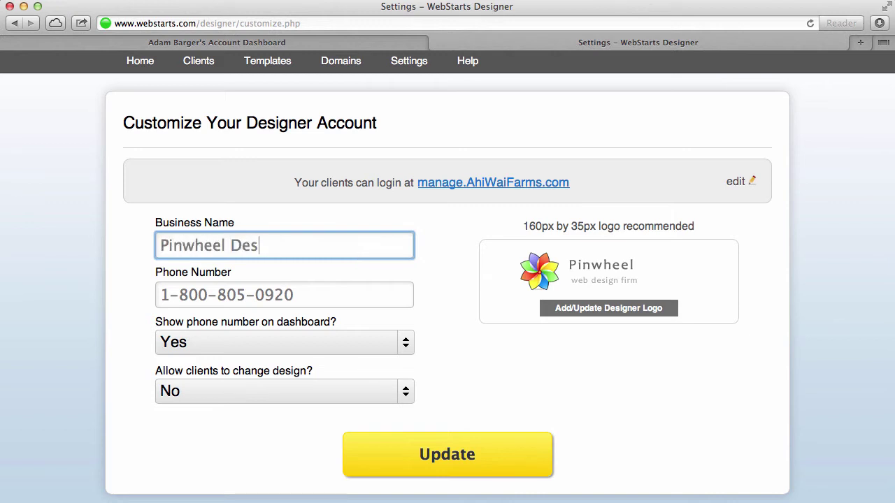
text(igns)
click(443, 339)
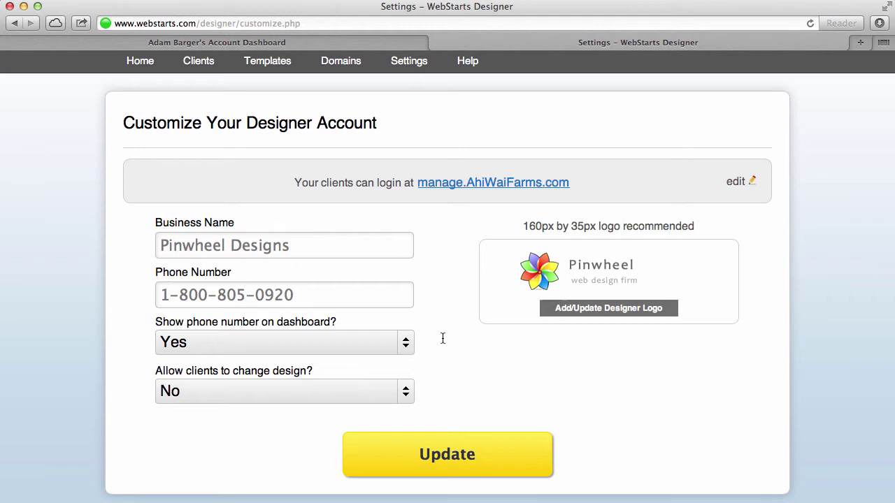
Step: Keep phone display at Yes and set client design changes to No
click(307, 287)
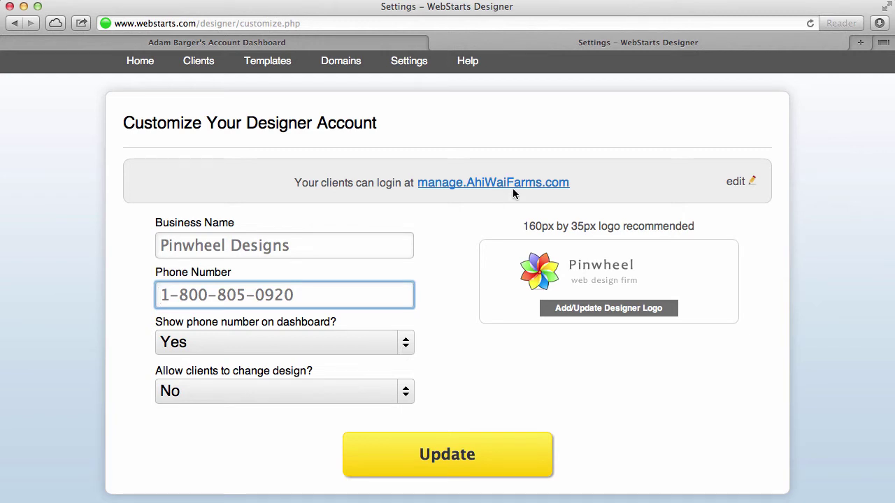
click(409, 394)
click(470, 397)
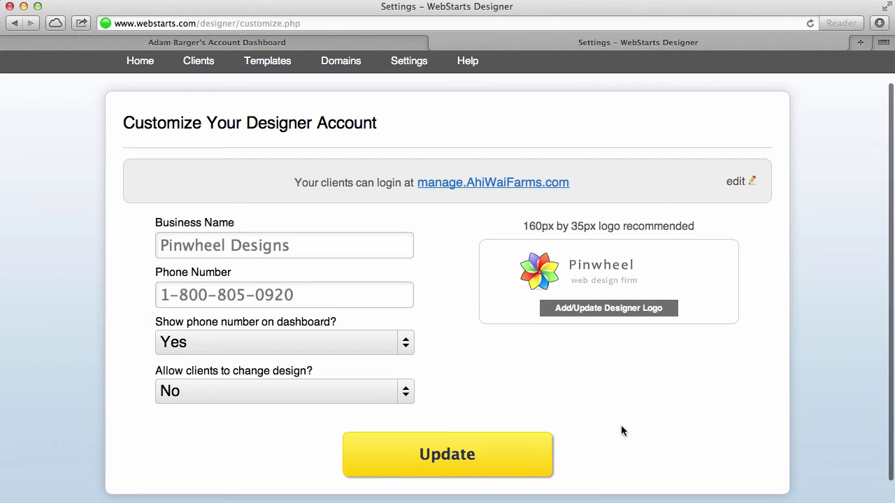
click(735, 181)
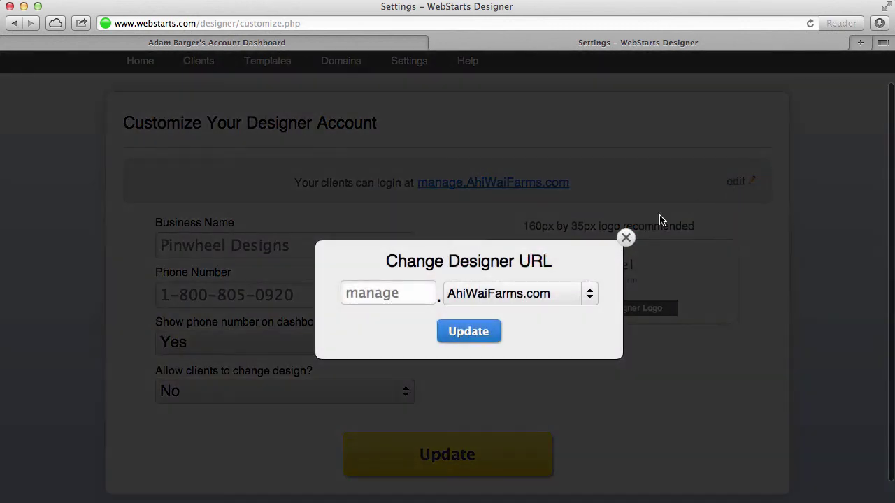
click(416, 289)
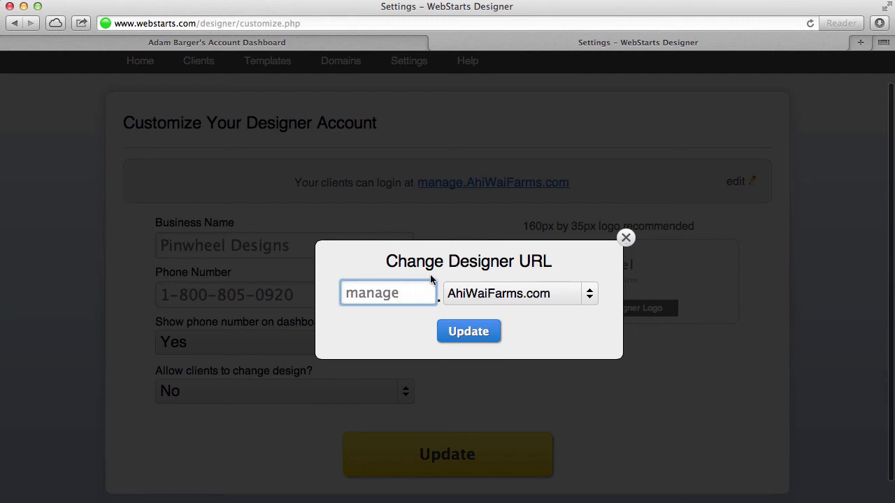
double_click(400, 295)
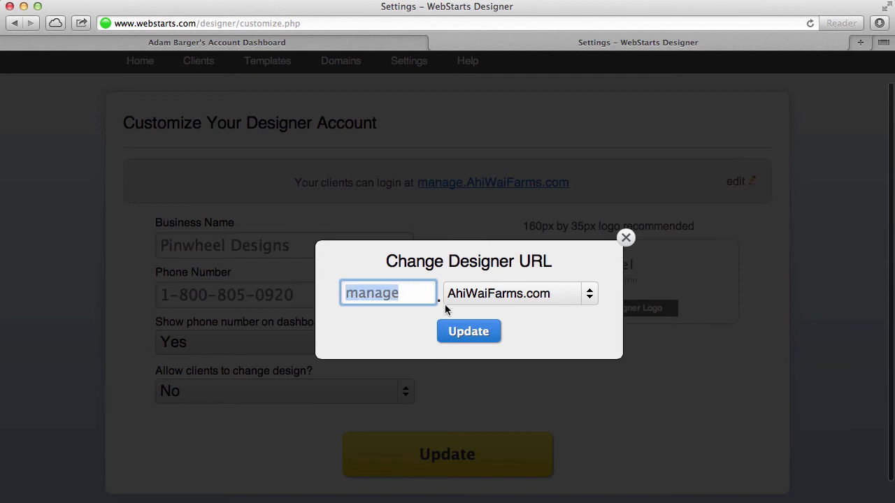
click(490, 299)
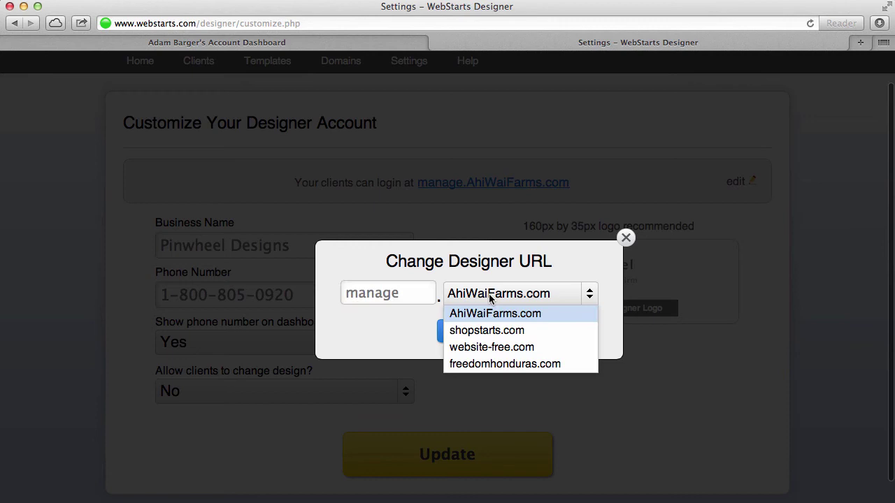
click(489, 296)
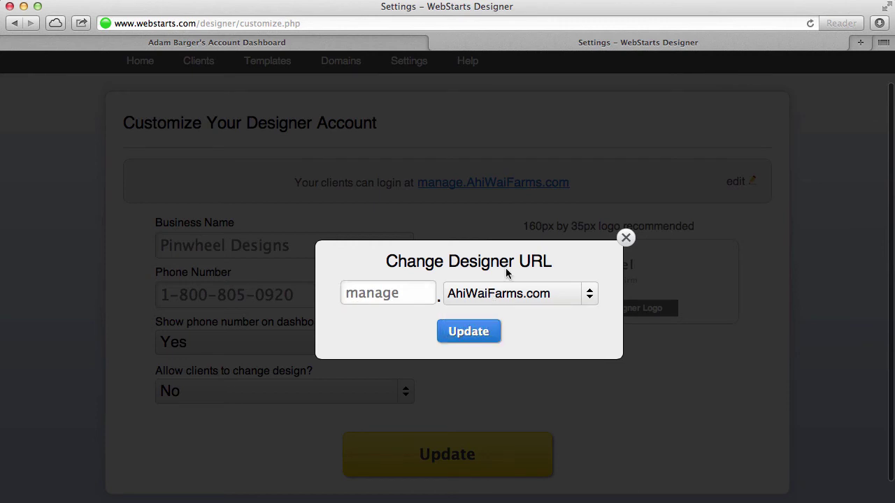
click(513, 295)
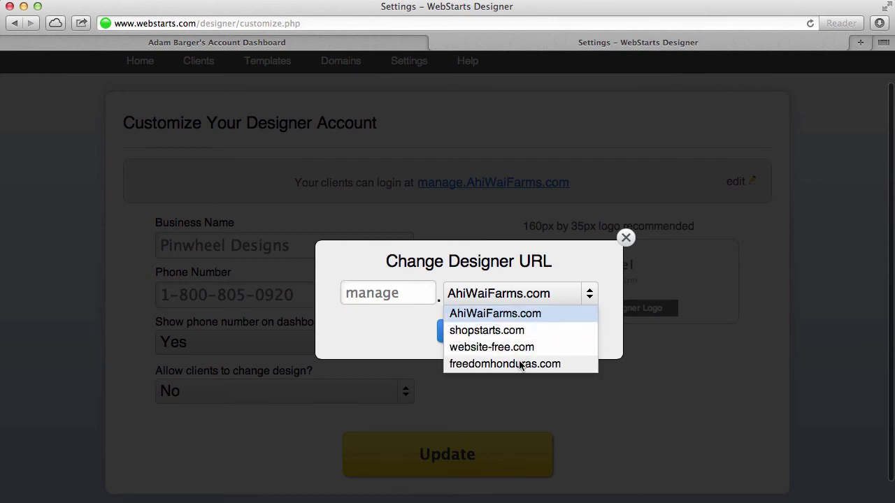
click(572, 269)
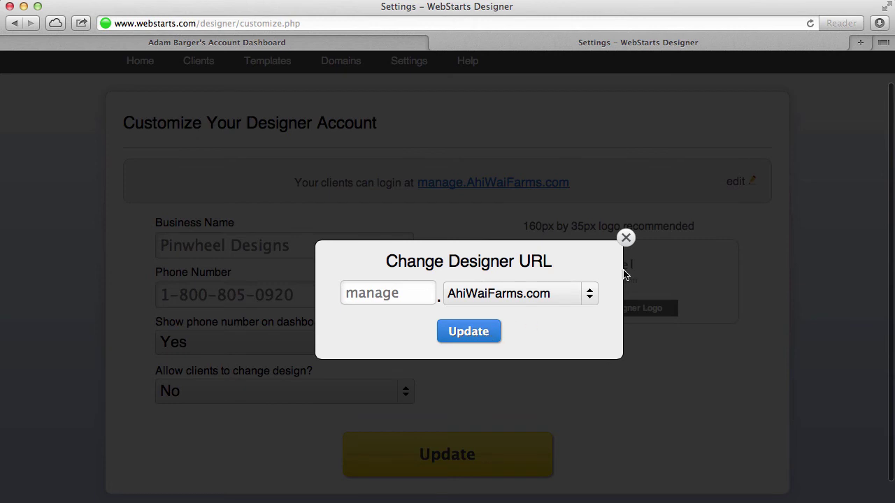
click(625, 238)
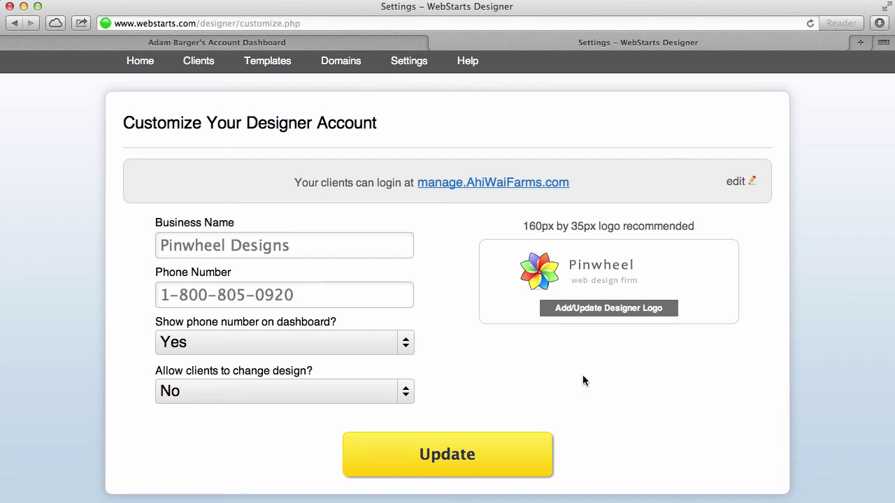
Step: Save the settings and open the manage.AhiWaiFarms.com client dashboard in a new tab
click(464, 467)
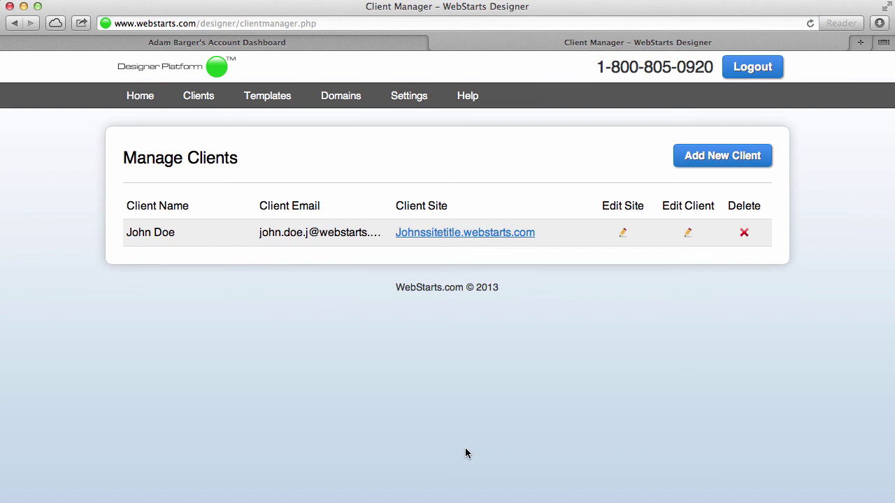
click(407, 101)
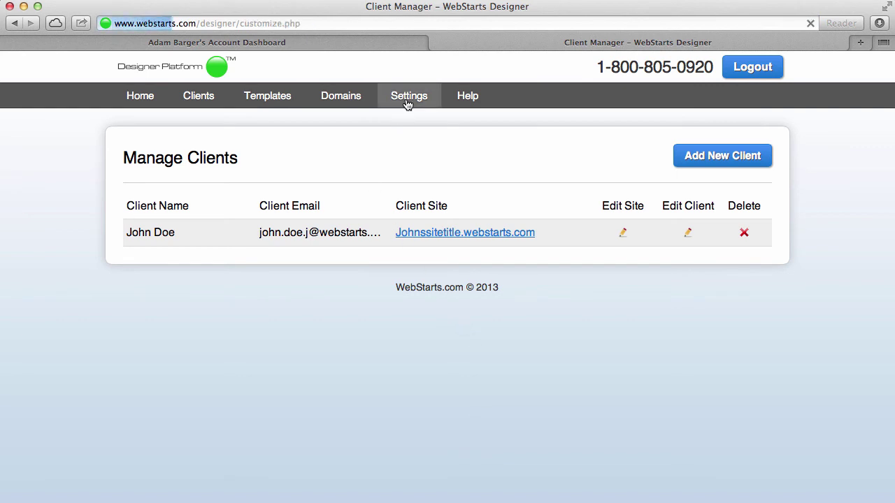
click(483, 217)
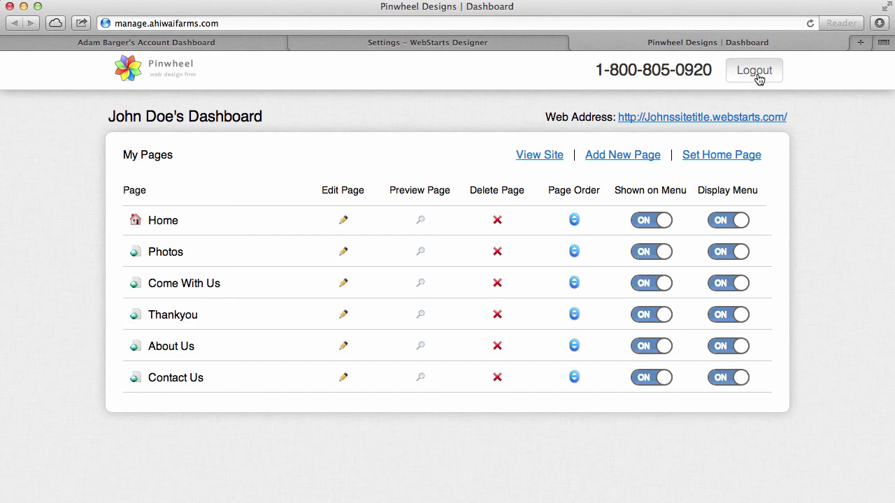
Step: Highlight the Pinwheel Designs dashboard title and the client's web address to review them
drag(116, 112, 286, 123)
click(288, 128)
drag(530, 115, 775, 120)
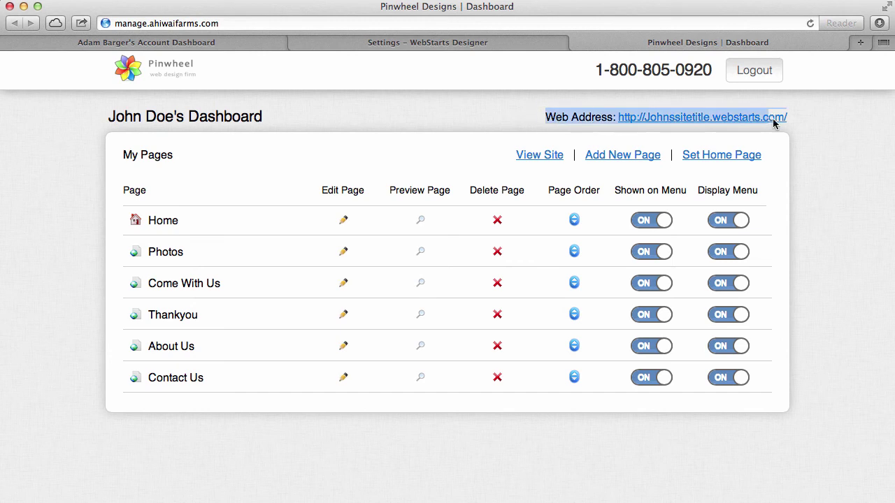
click(795, 137)
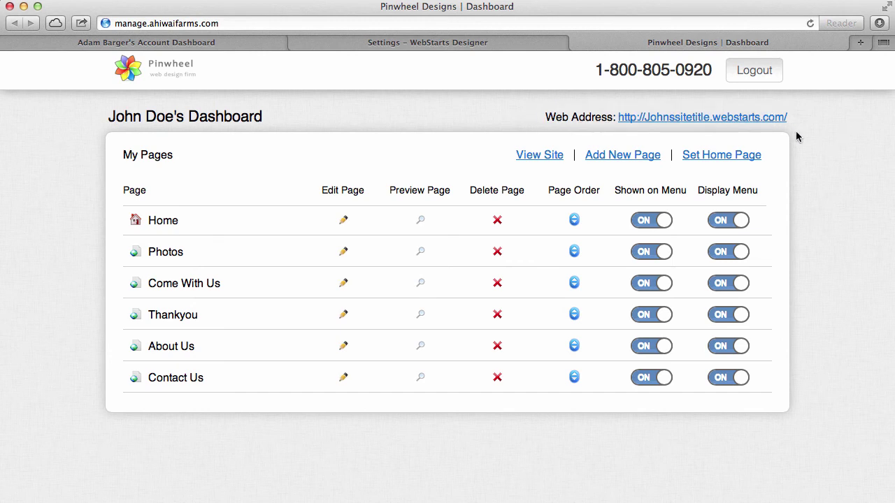
Step: Log out to show the Pinwheel Designs login page at manage.ahiwaifarms.com/login
click(761, 75)
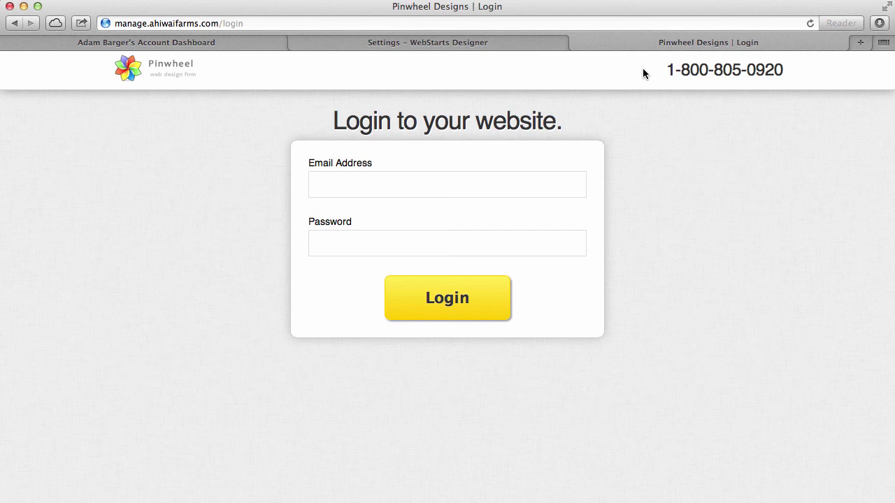
click(425, 23)
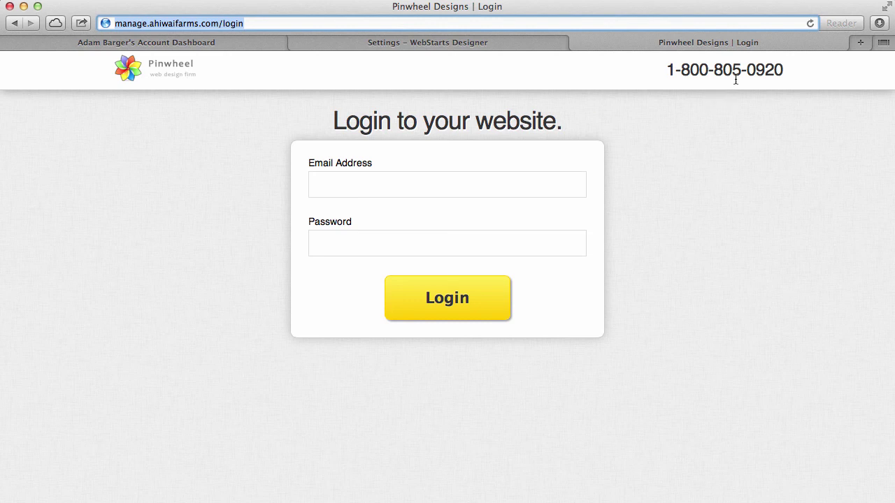
click(594, 225)
Step: Check the login form's empty email and password fields
click(479, 183)
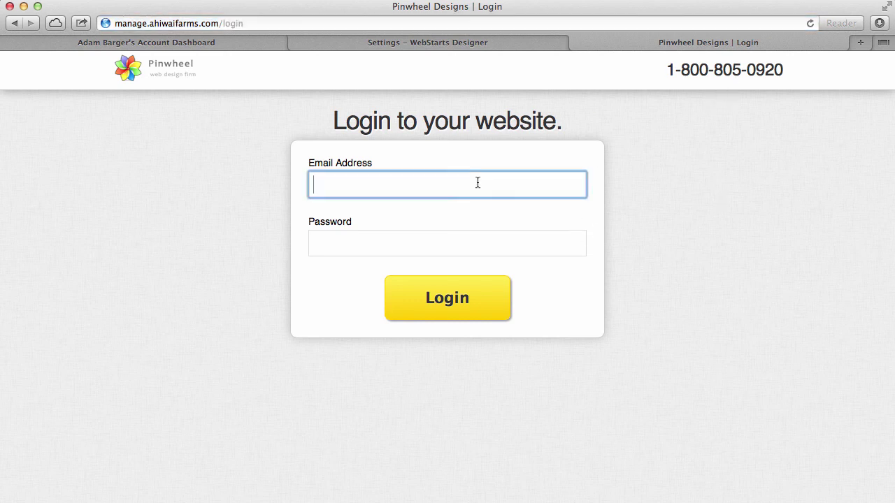
click(462, 242)
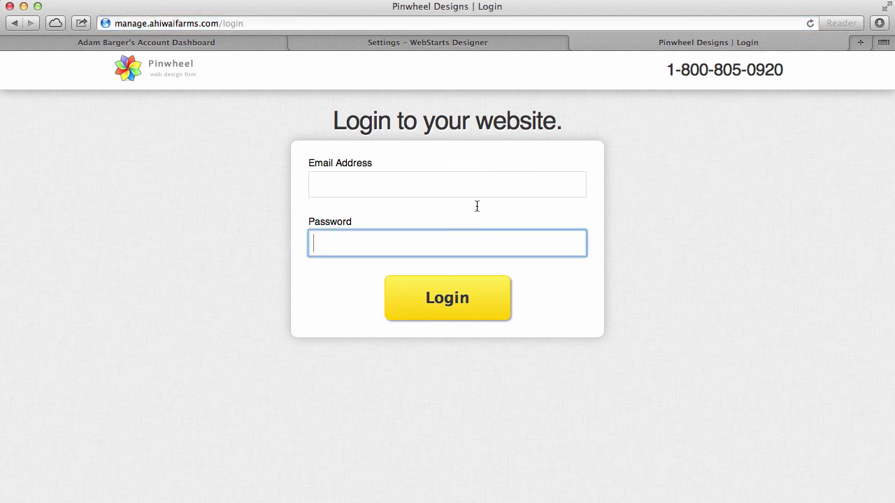
click(499, 179)
click(492, 246)
click(676, 218)
click(548, 185)
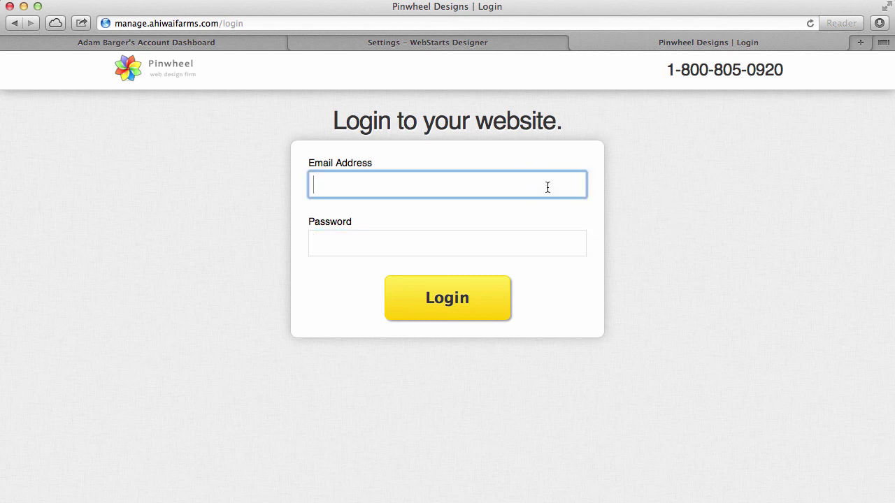
click(673, 181)
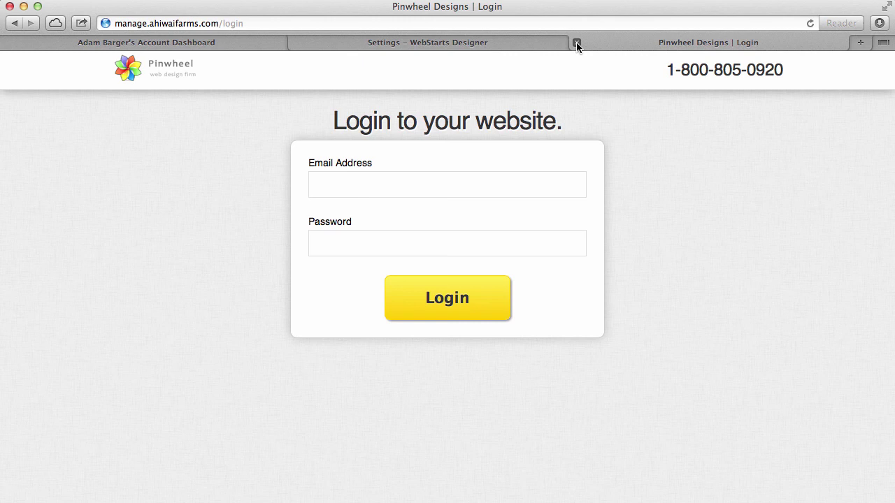
Step: Close the Pinwheel Designs | Login tab to return to the designer settings page
click(576, 42)
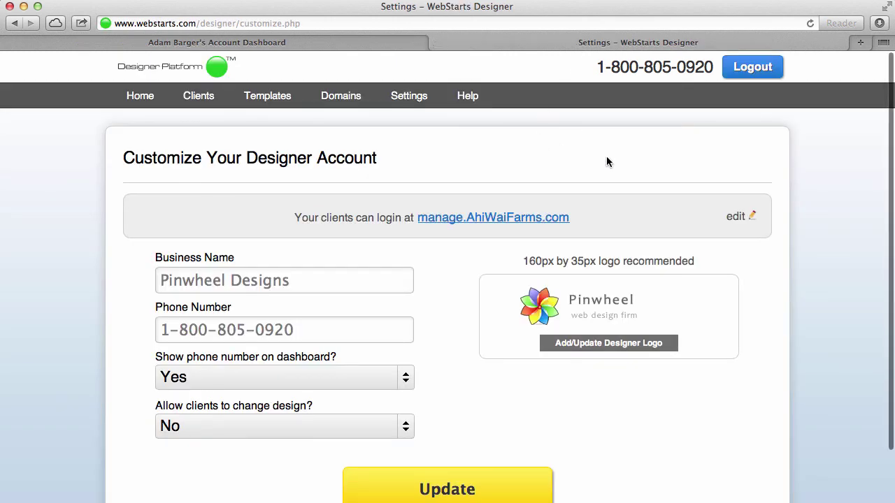